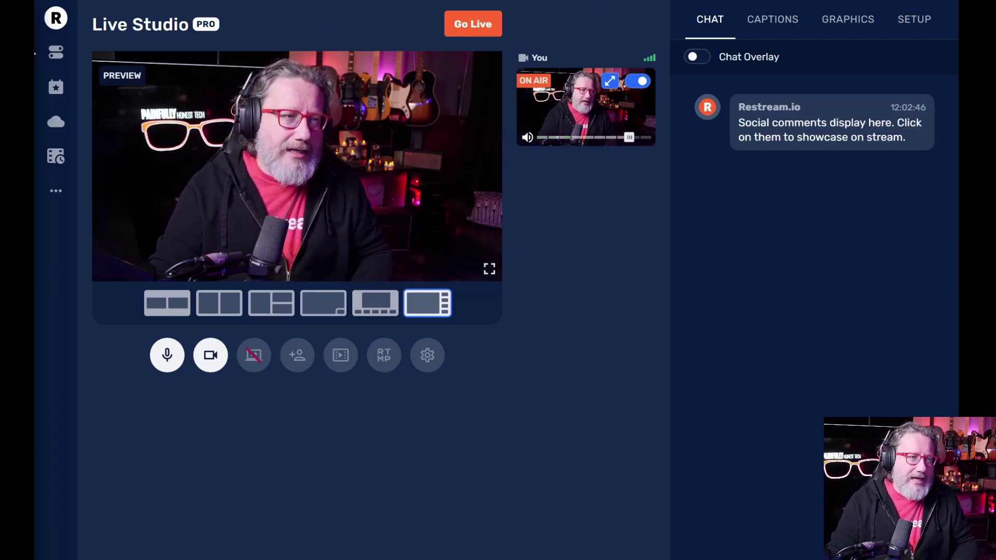
- Return from Live Studio to the Destinations dashboard listing the six connected channels
click(71, 50)
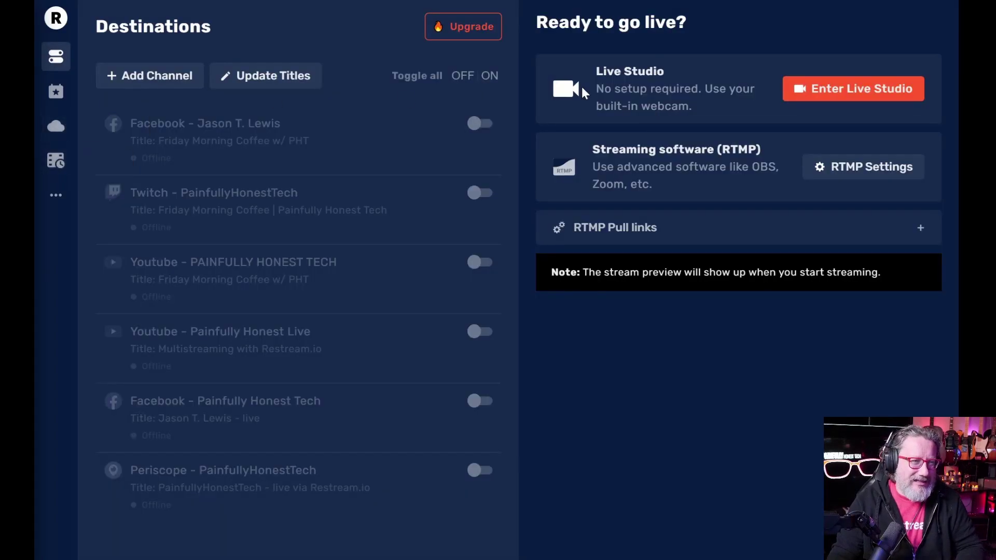
- Enter Live Studio, switch on the Chat Overlay, and scroll through the GRAPHICS settings
click(845, 89)
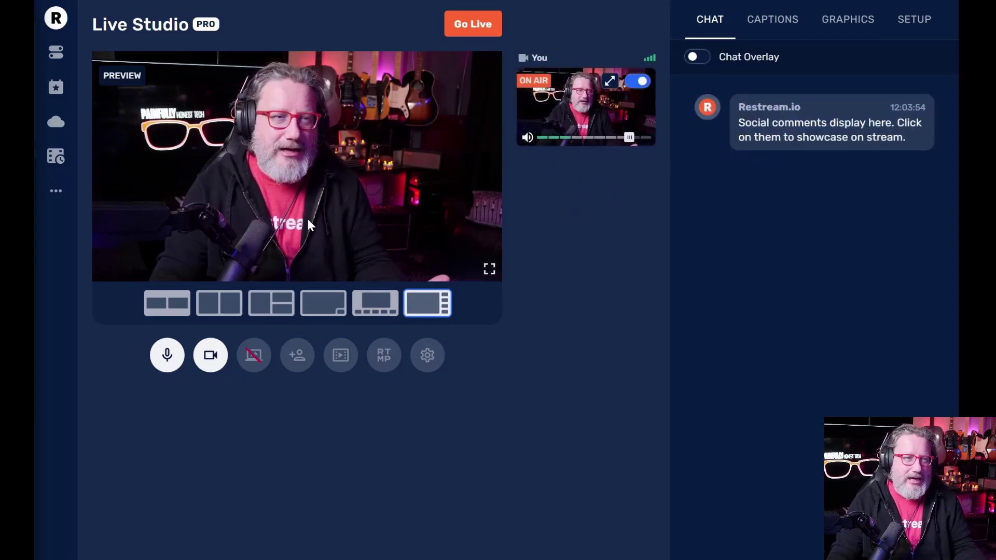
click(692, 58)
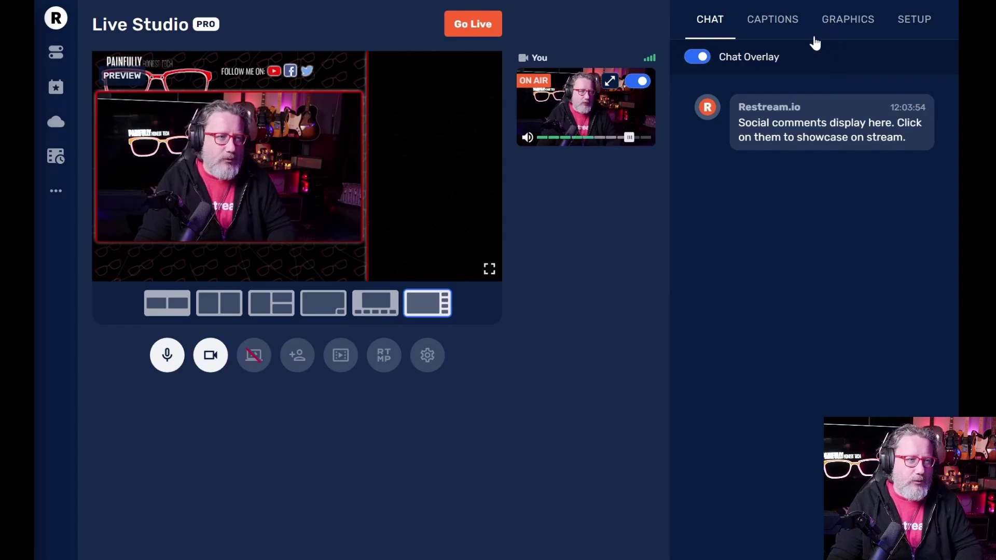
click(828, 20)
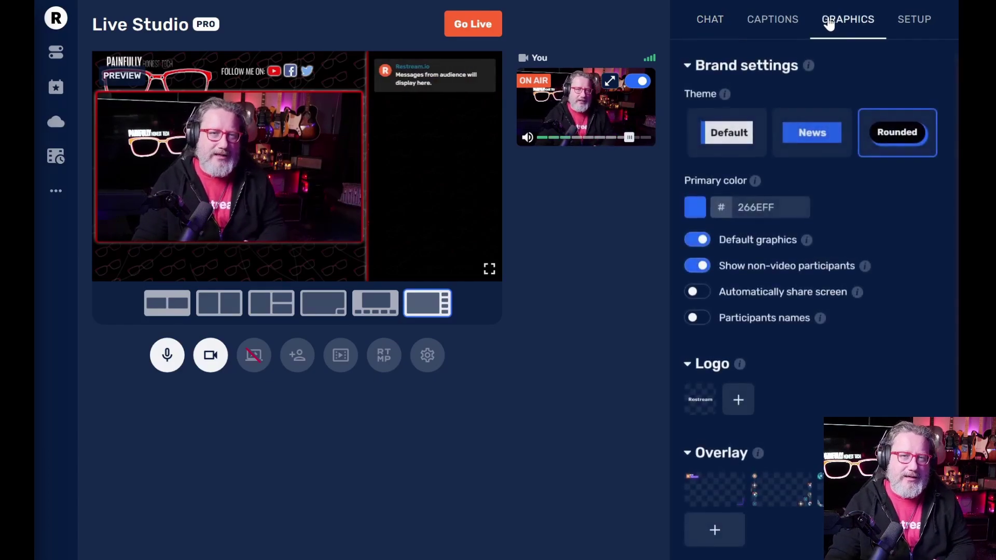
scroll(814, 311, down, 3)
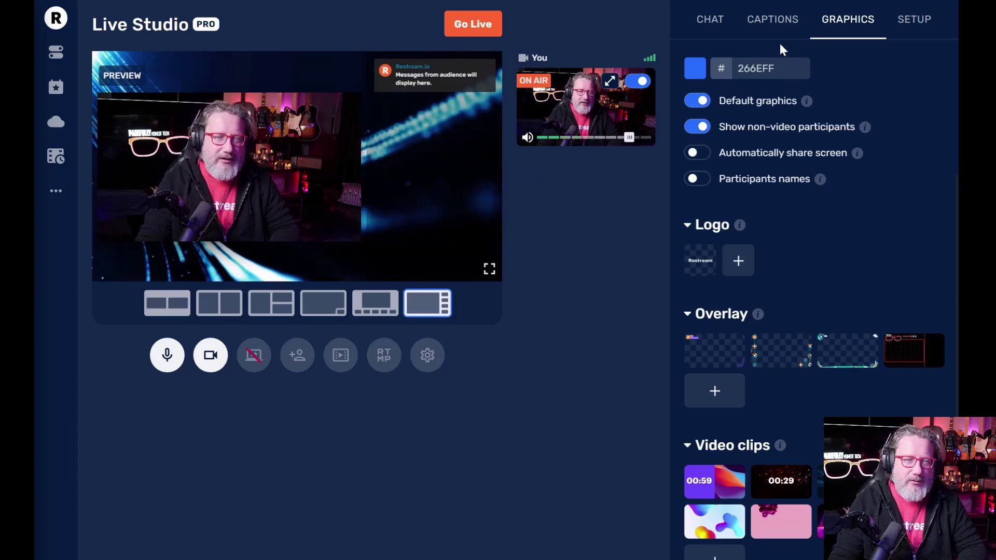
- Apply the second overlay thumbnail: glasses pattern, red frame and FOLLOW ME ON banner
click(707, 21)
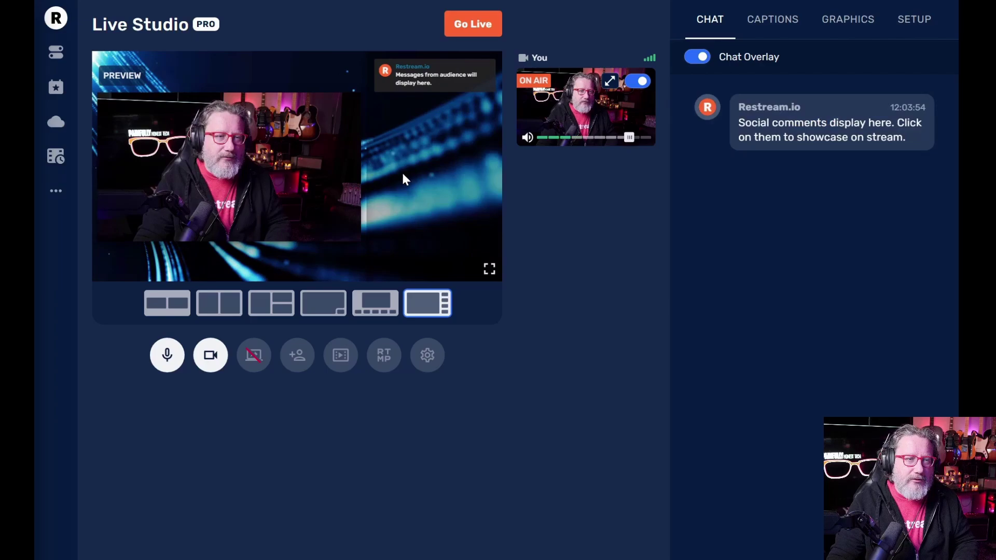
click(840, 23)
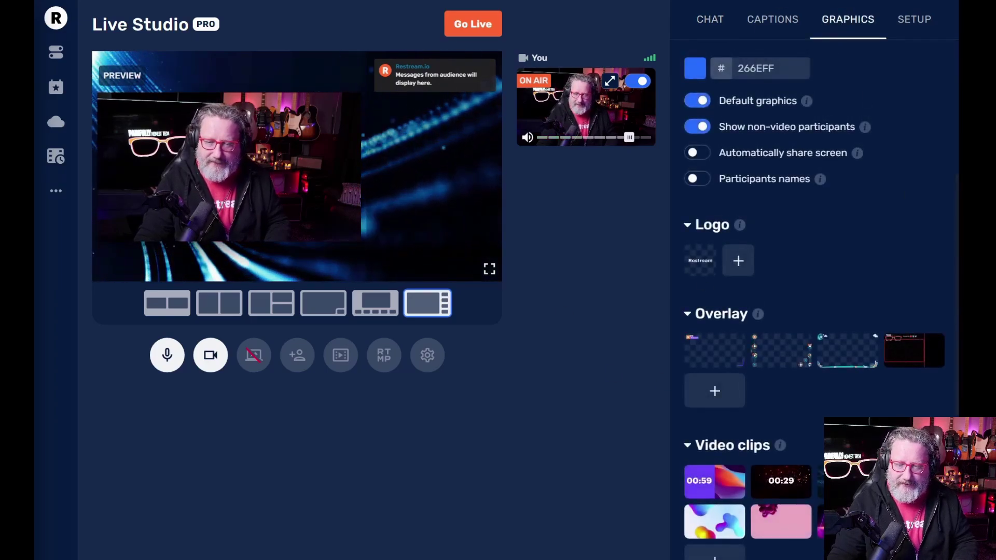
click(788, 365)
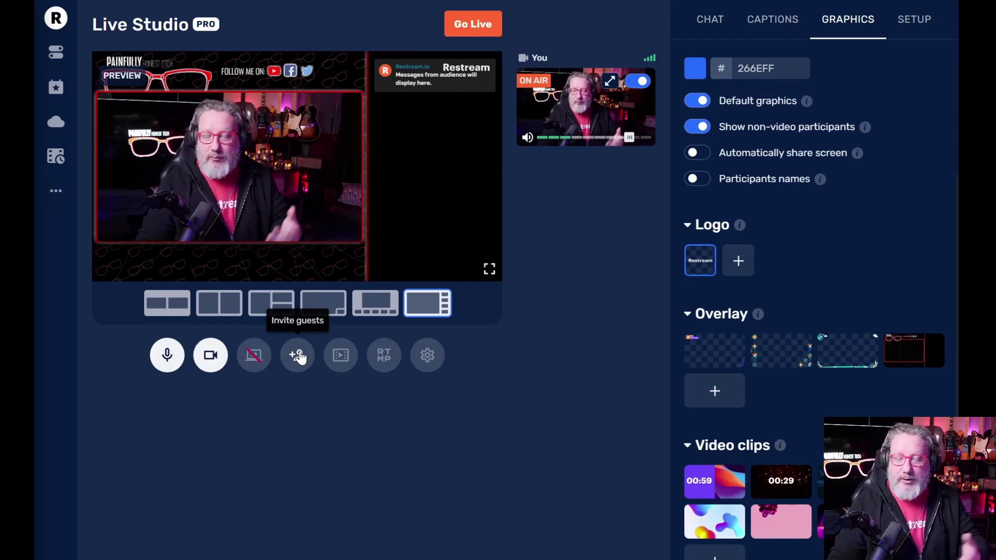
click(306, 357)
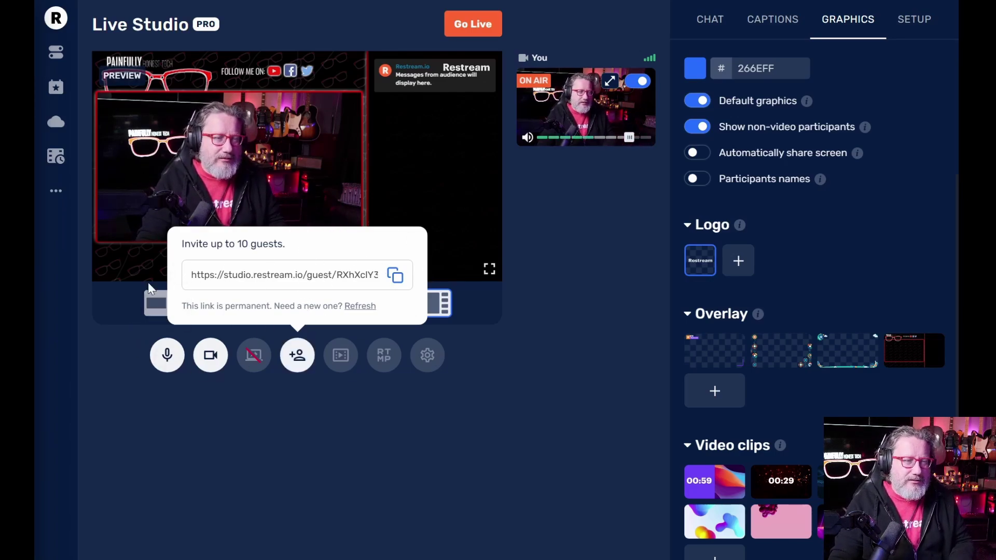
click(316, 494)
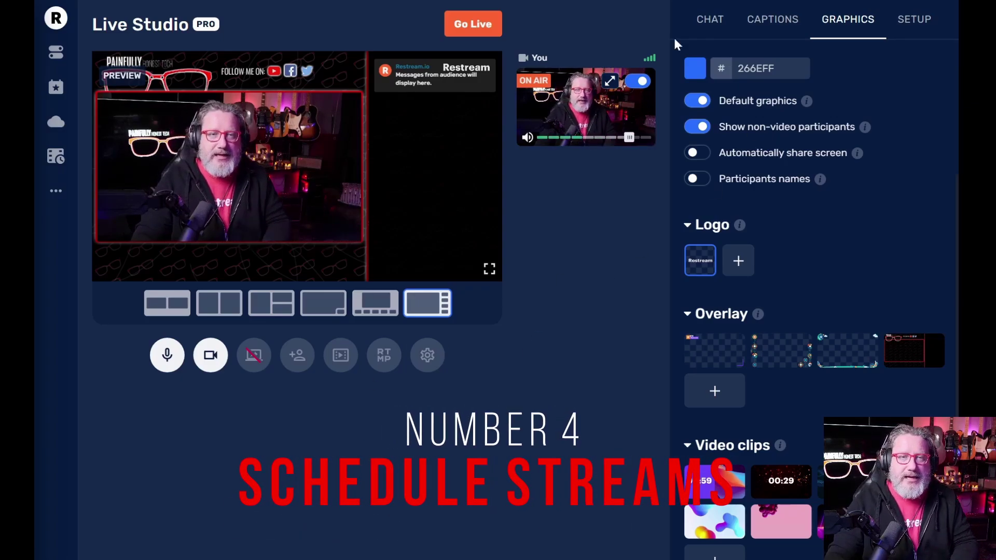
- Open the Events page and begin scheduling a new live stream event
click(56, 52)
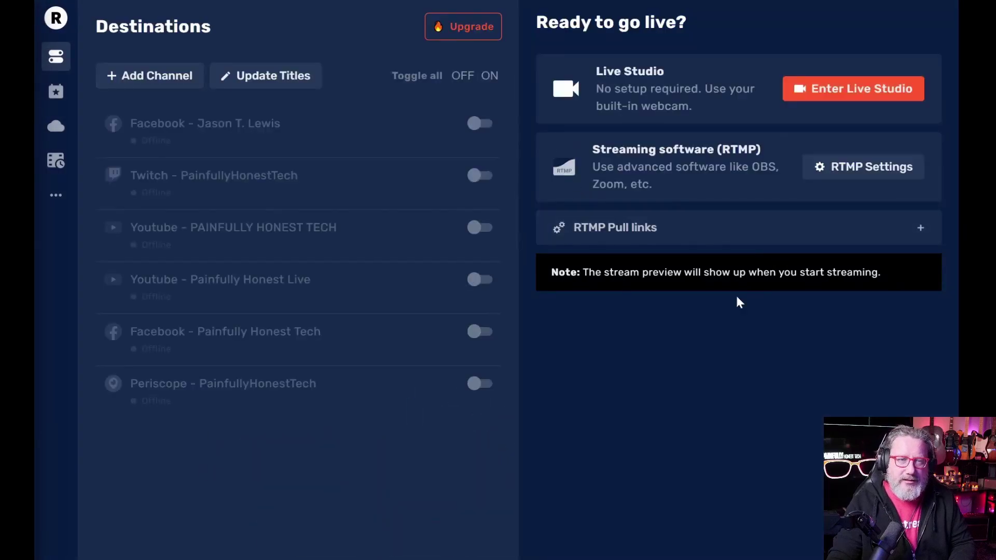
click(68, 90)
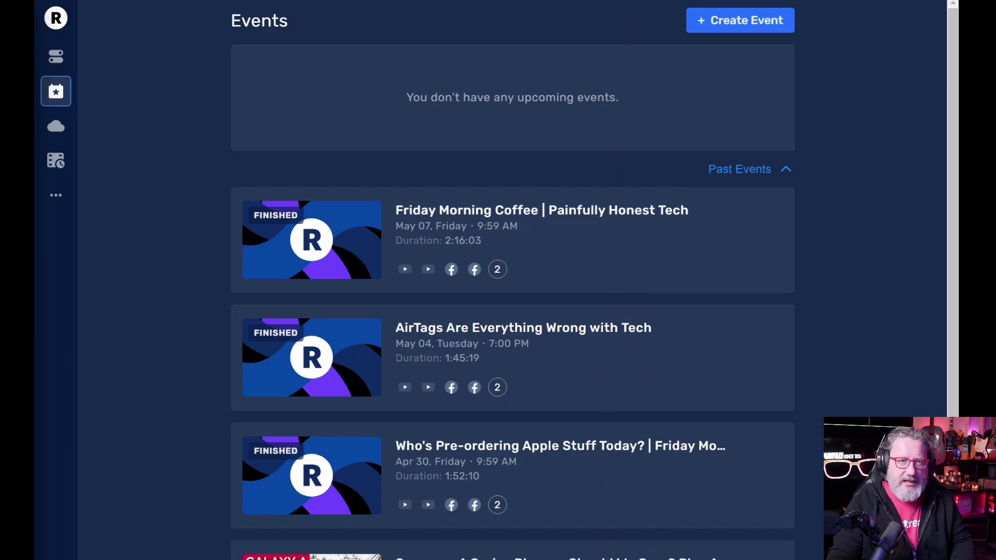
click(741, 23)
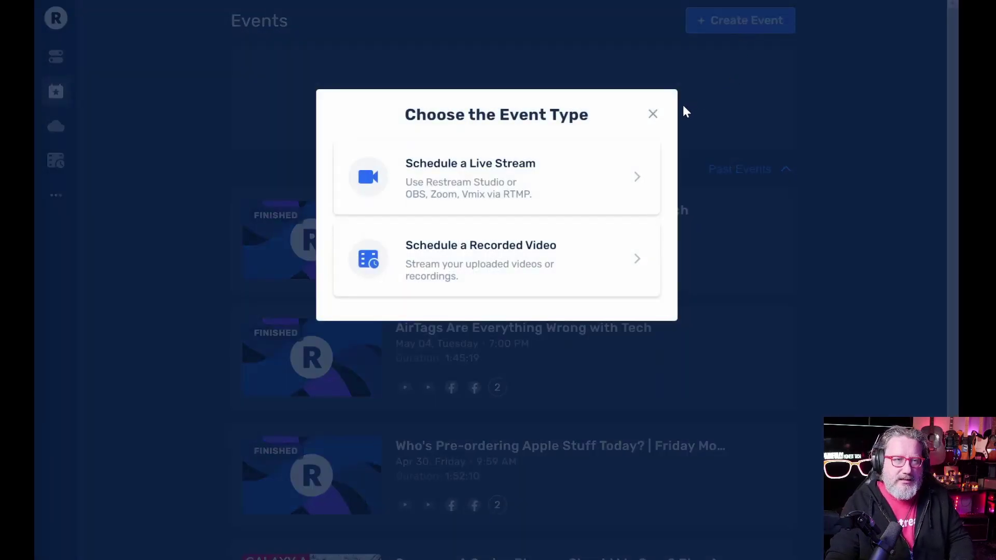
click(502, 186)
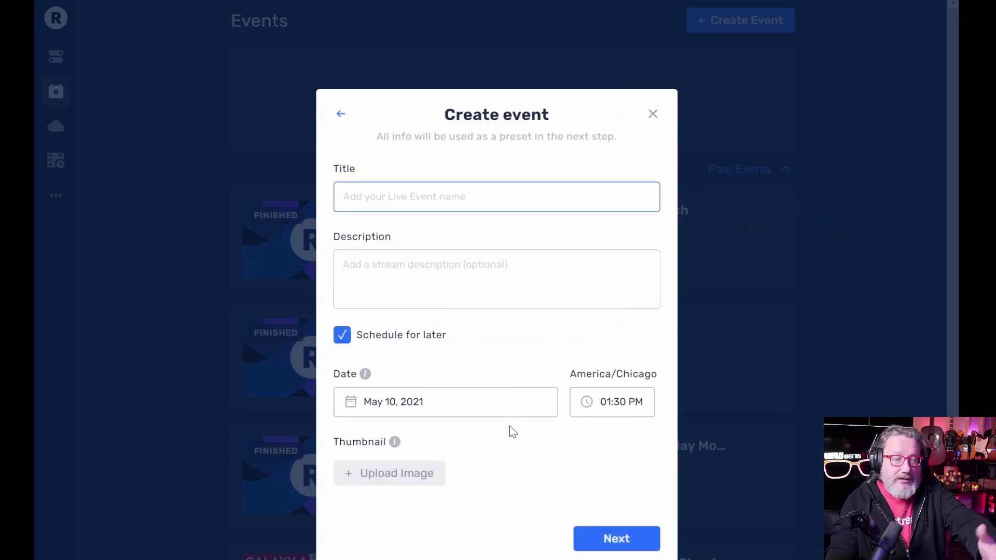
- Browse the start-time list, then cancel the event without creating it
click(627, 402)
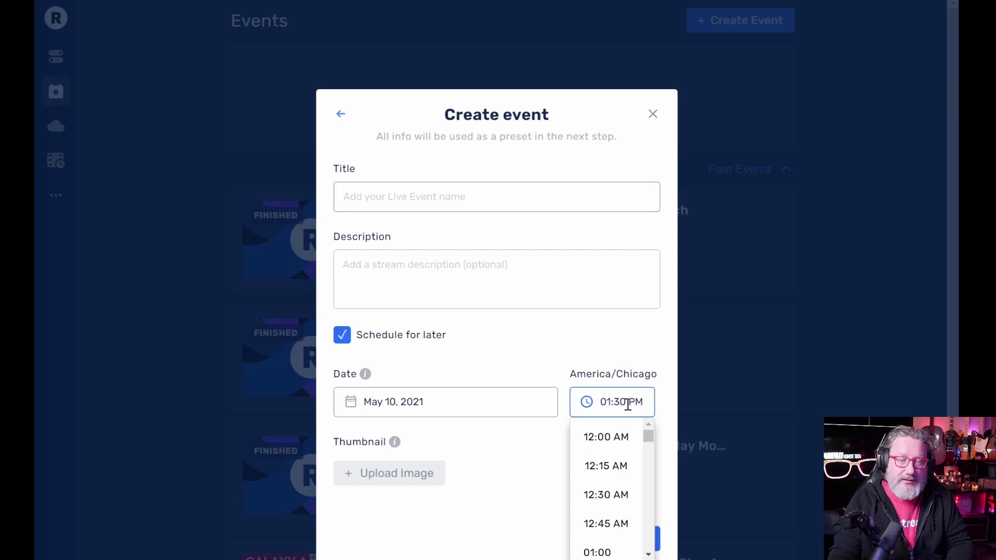
scroll(634, 502, down, 10)
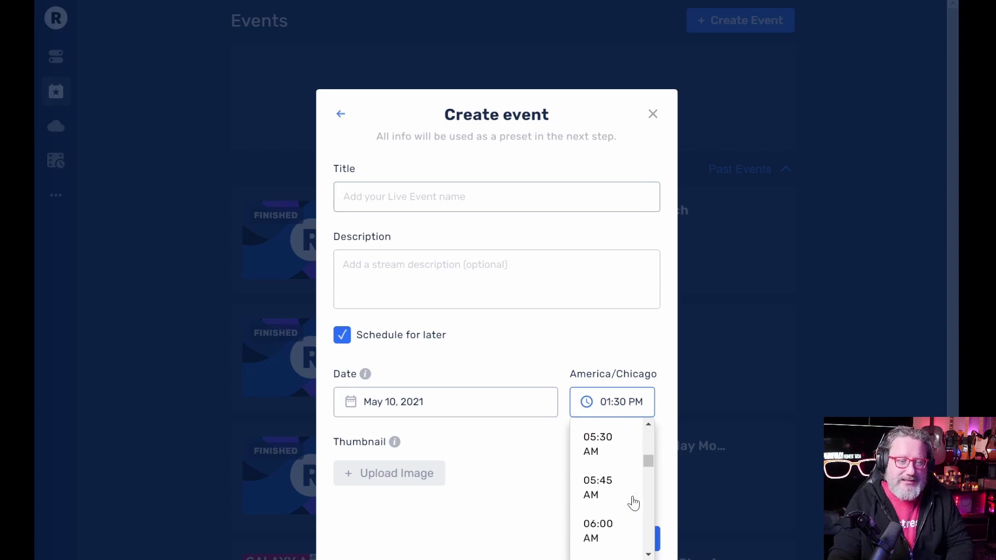
scroll(634, 502, down, 3)
scroll(633, 500, up, 13)
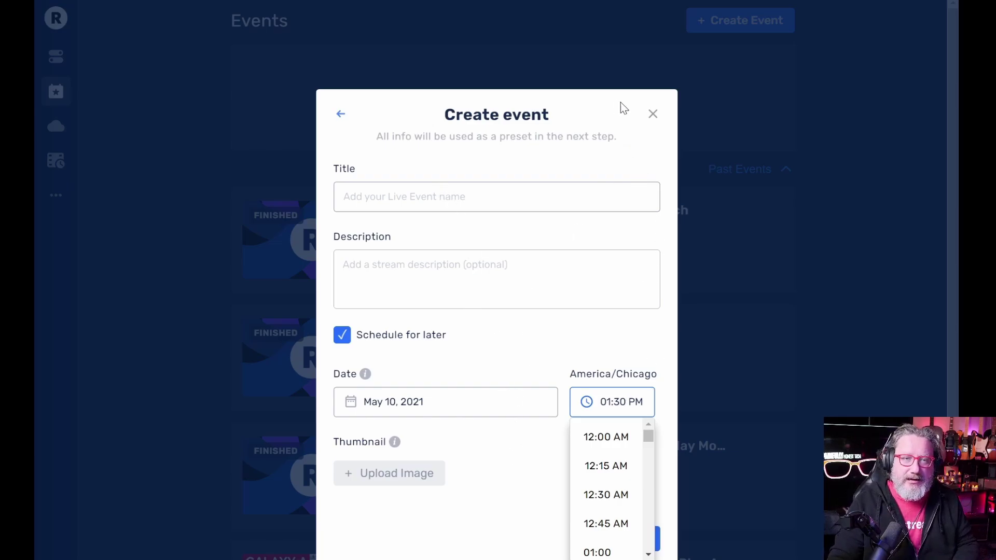
click(652, 113)
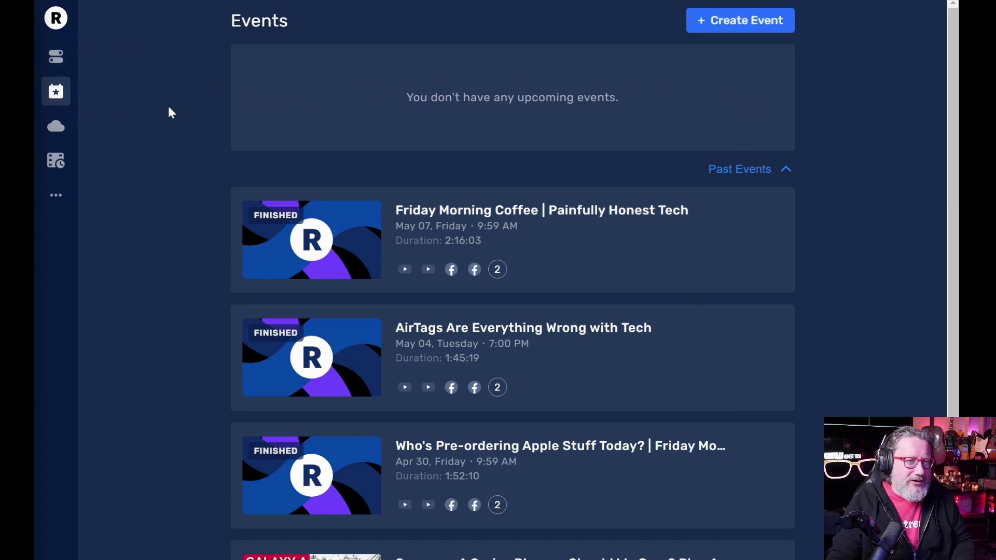
- Dismiss the new-event dialog and show the May 10, 10:50 am recording's options in Video Storage
click(756, 22)
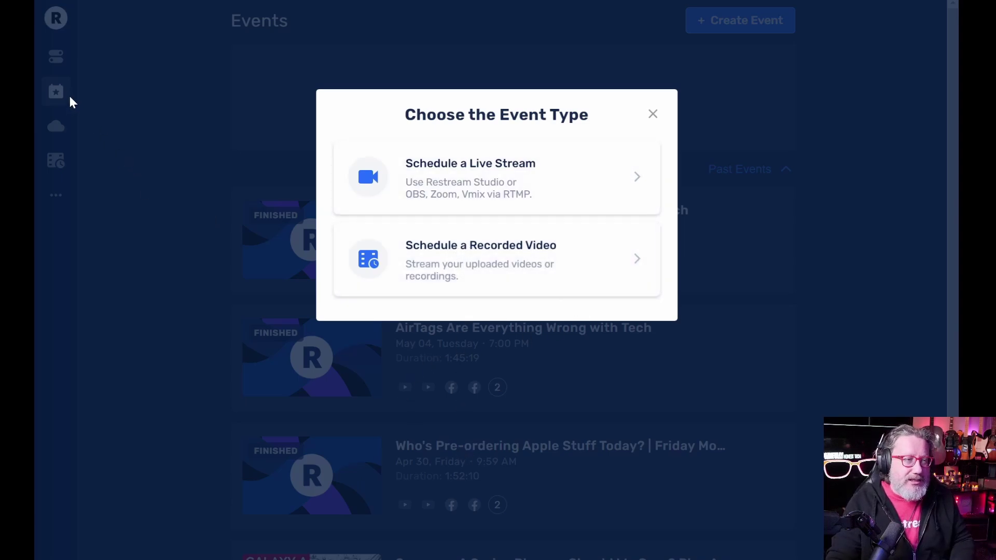
click(652, 113)
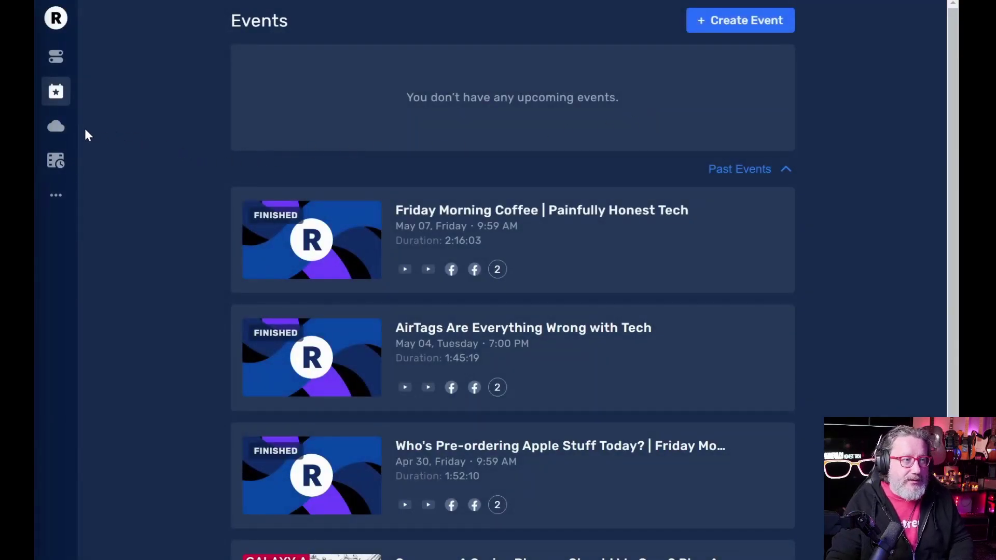
click(52, 129)
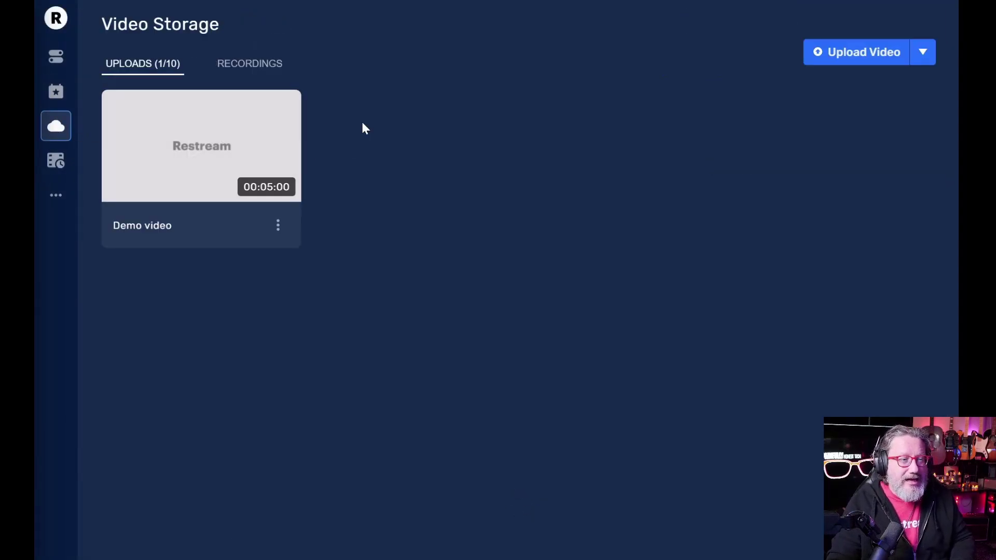
click(251, 65)
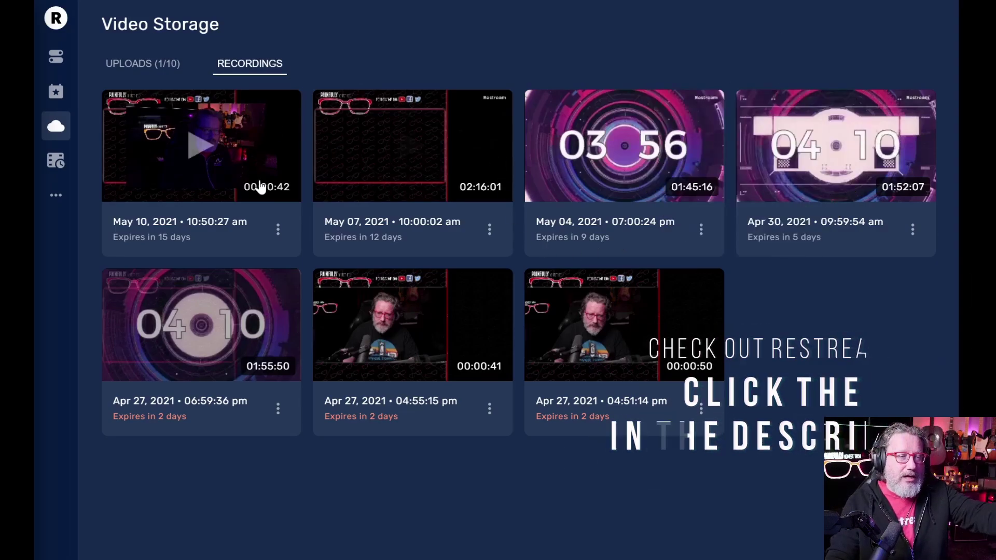
click(279, 233)
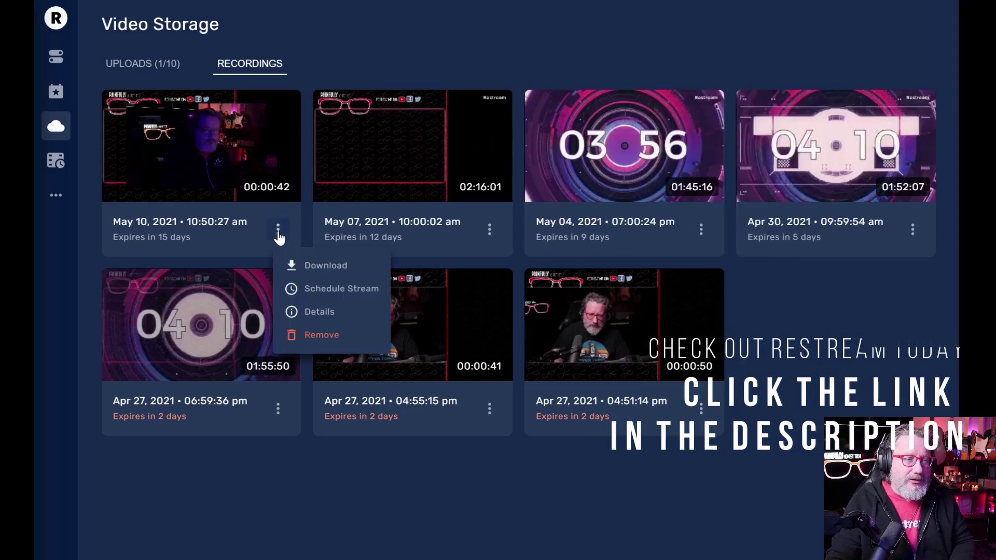
- Choose to schedule the recording as a stream event, then abandon the setup unsaved
click(354, 299)
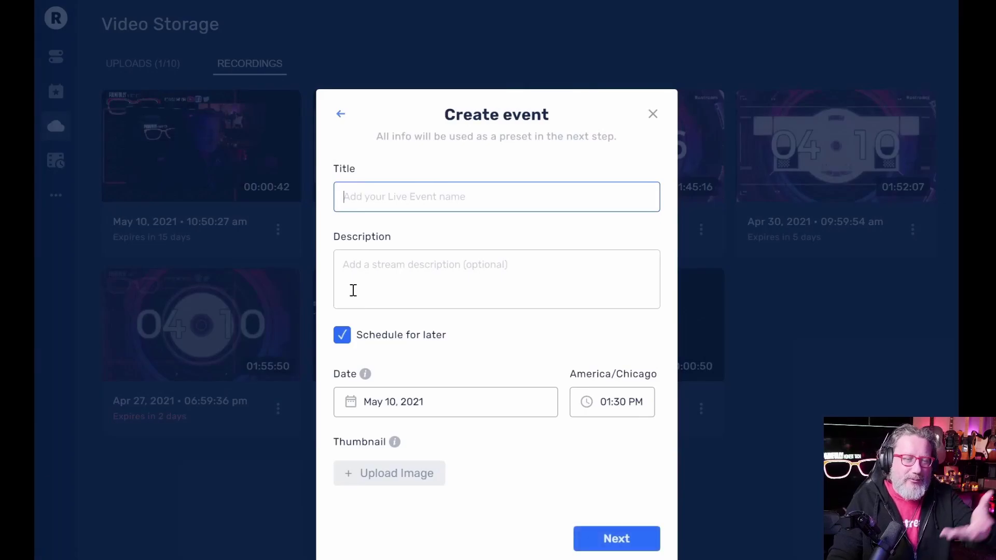
click(652, 114)
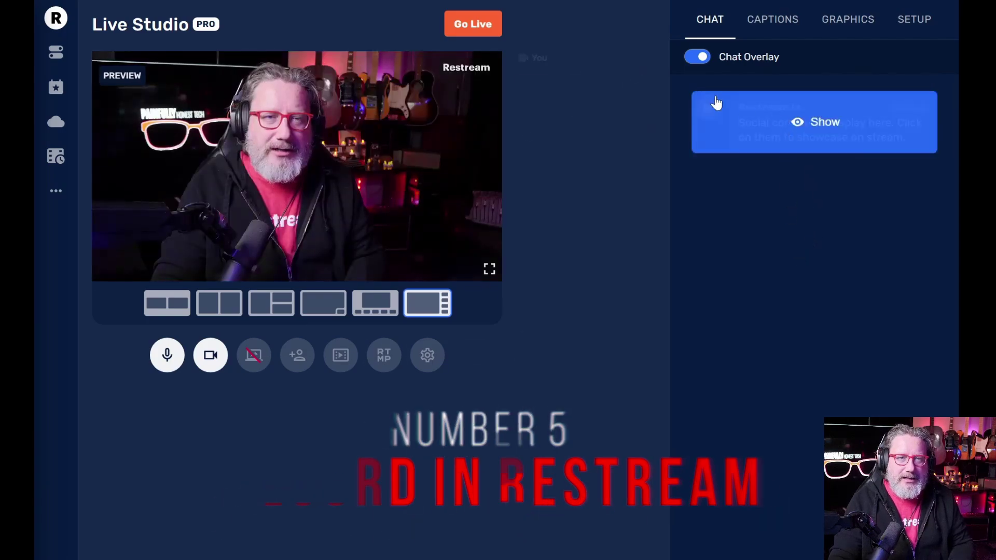
- Go live for about ten seconds, end and confirm the stream, then return to Video Storage
click(473, 24)
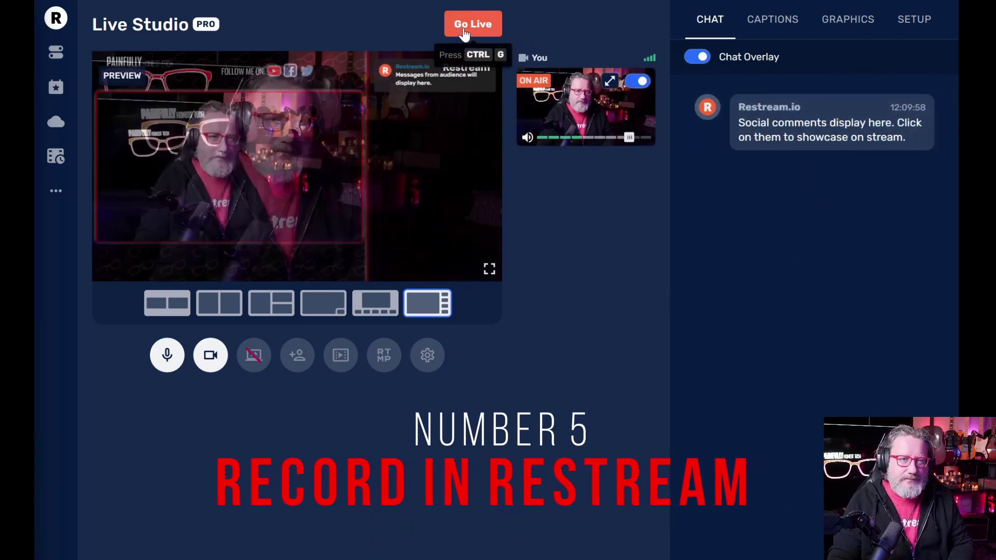
mouse_move(711, 138)
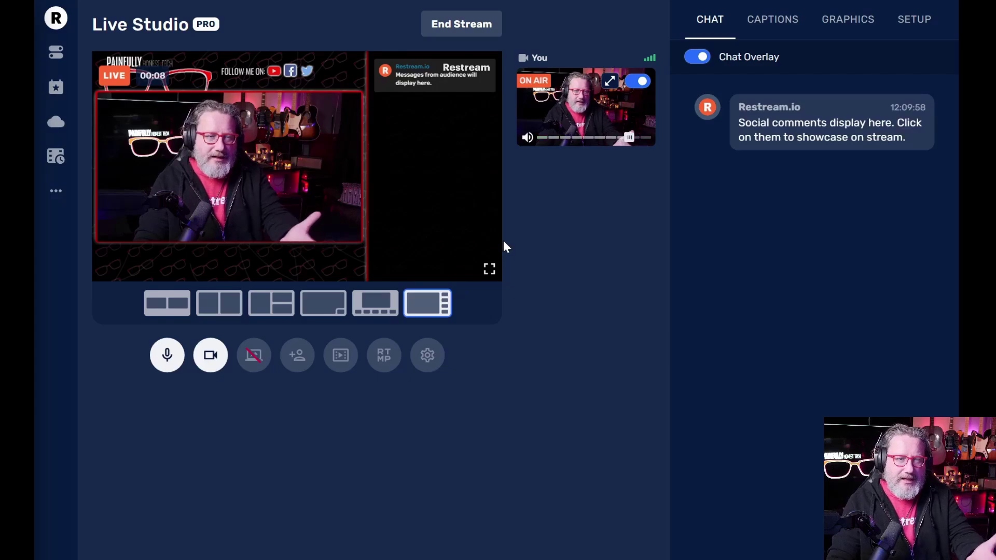
click(473, 26)
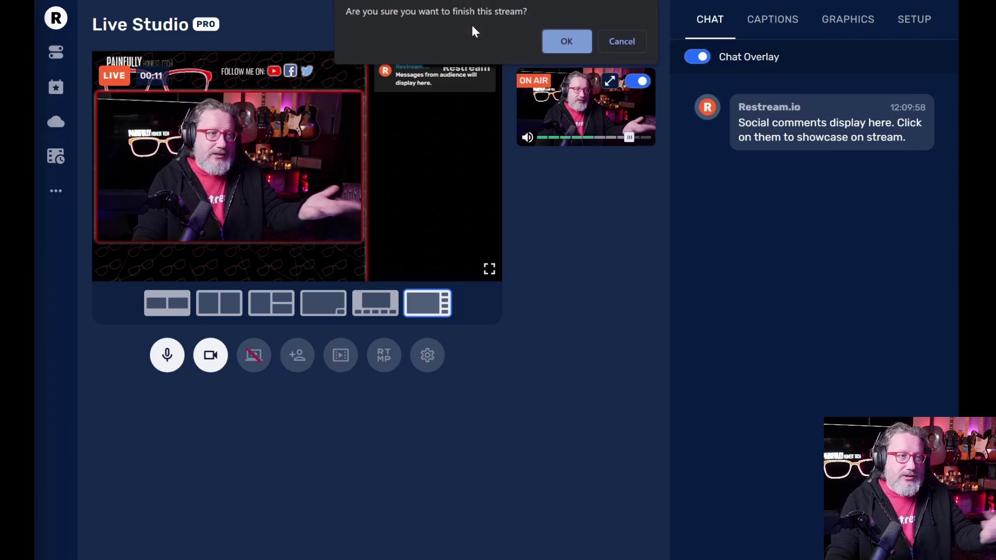
key(Return)
click(58, 129)
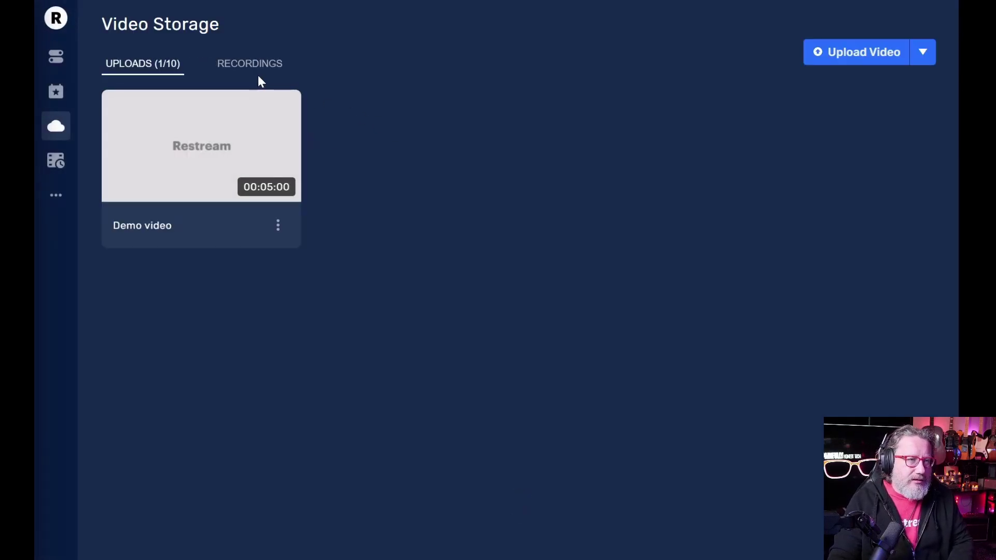
- Show the RECORDINGS tab with the new 14-second May 10, 12:10 pm recording at the top
click(247, 74)
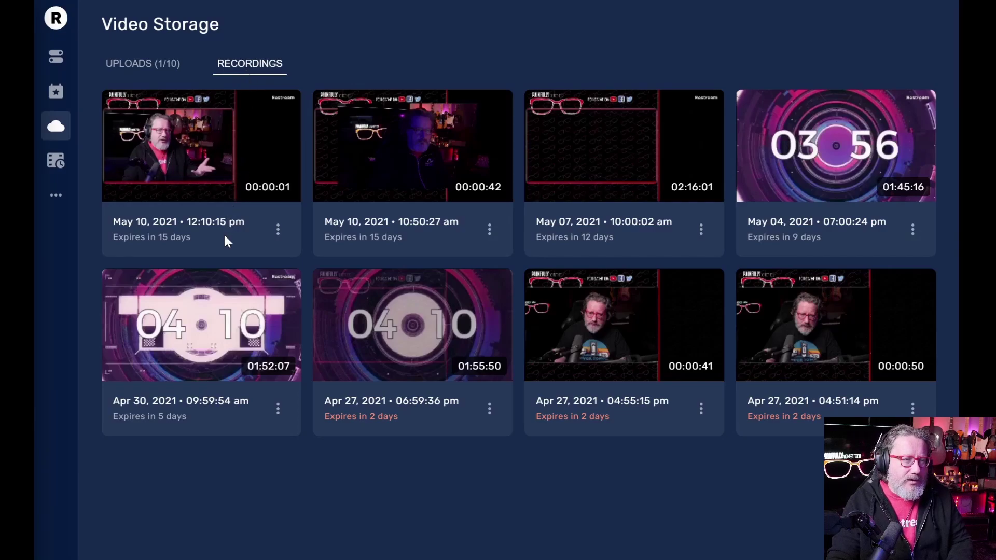
mouse_move(245, 181)
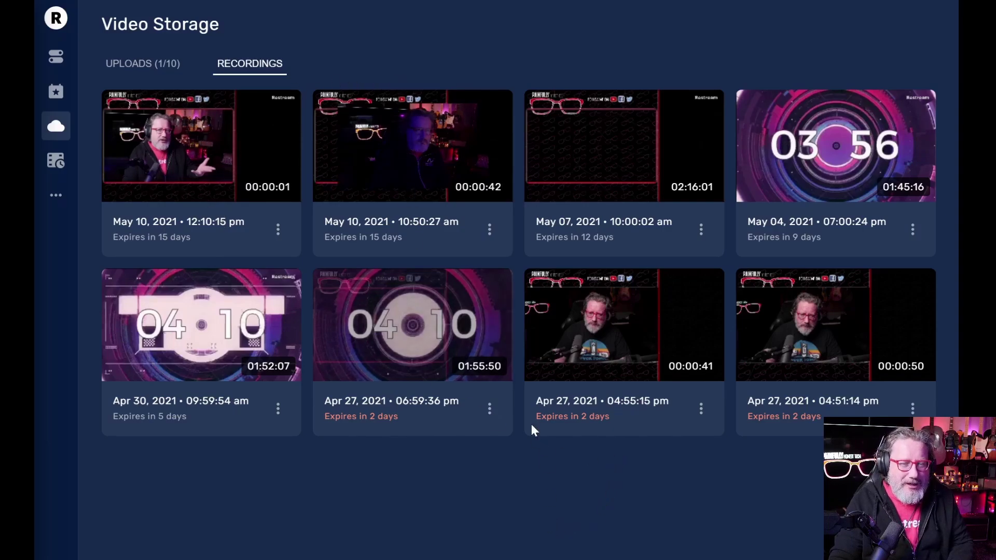
mouse_move(121, 284)
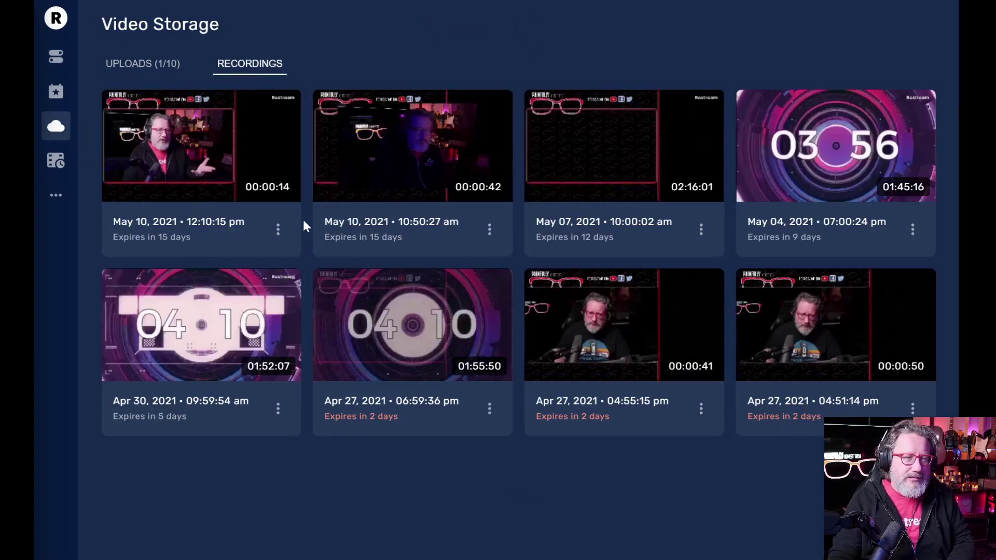
- Choose Download on the newest 14-second May 10 recording to see video, audio and split-track options
click(278, 229)
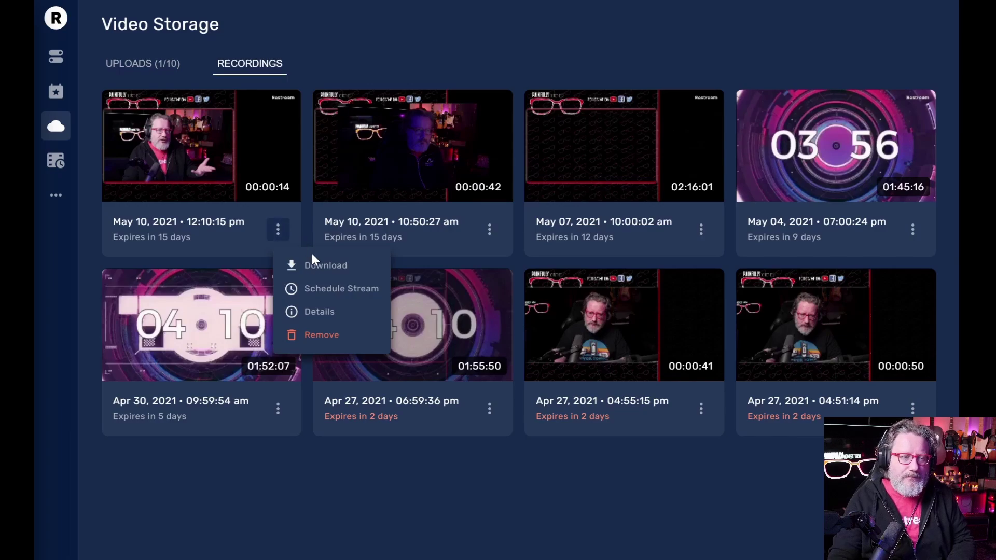
click(312, 271)
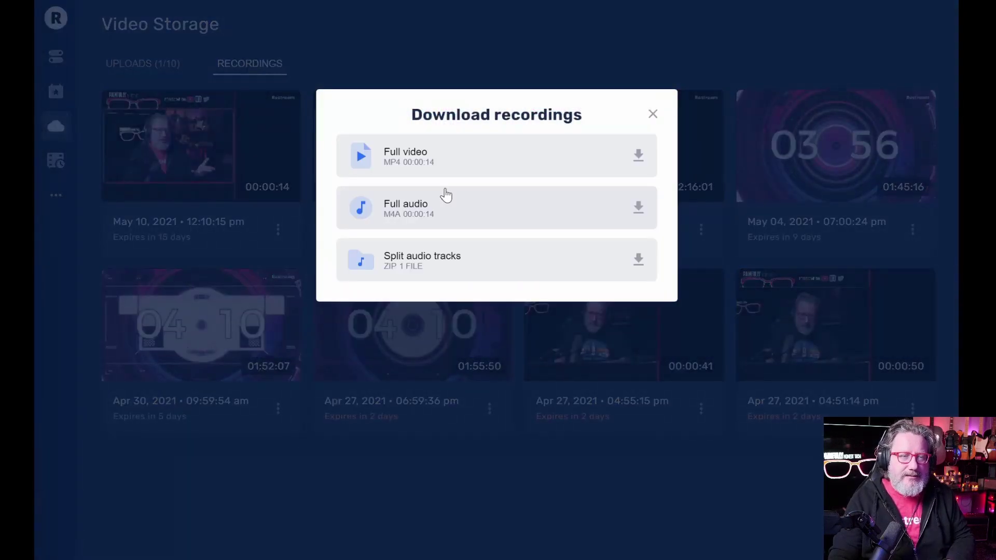